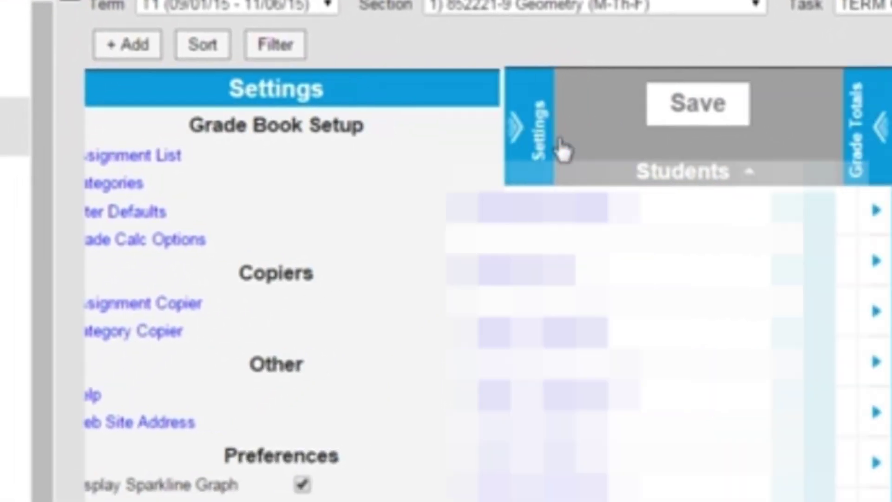
# Show the grade calculation options with grading tasks listed for every term.
pyautogui.click(530, 179)
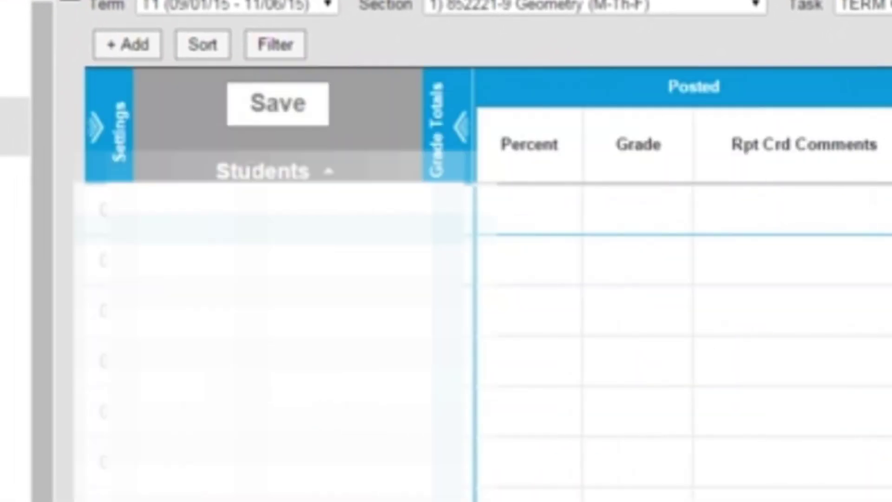
pyautogui.click(114, 139)
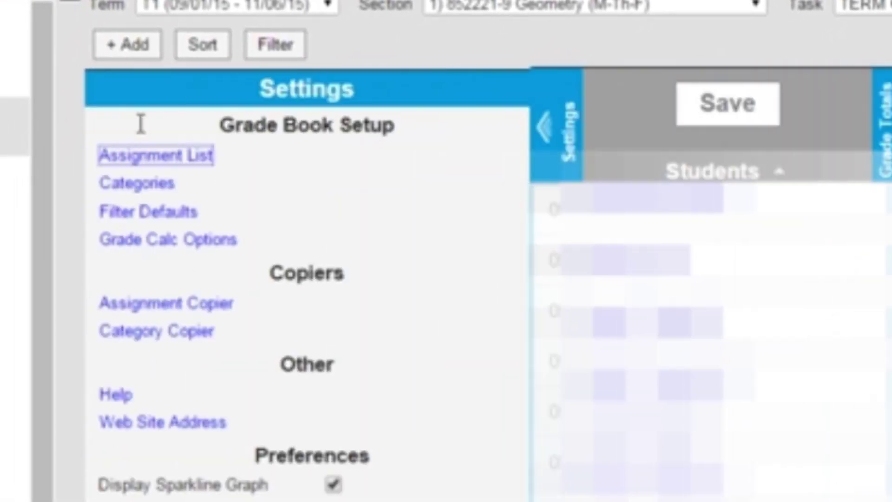
pyautogui.click(195, 241)
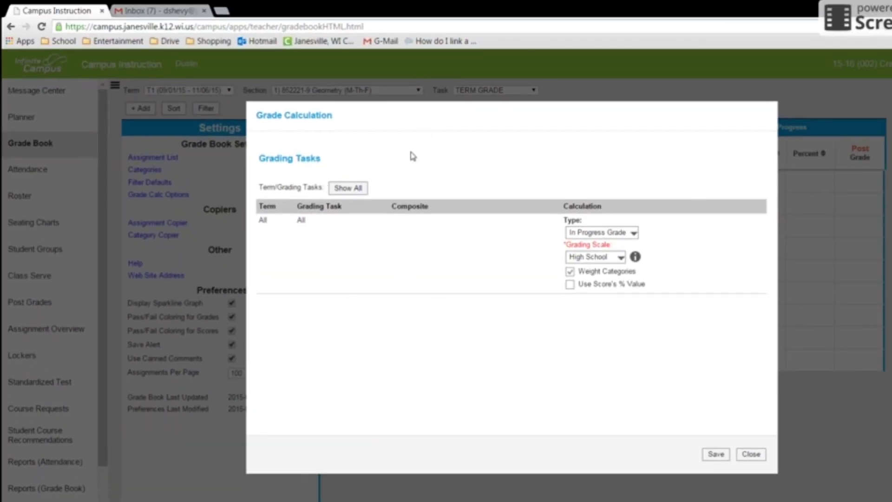
pyautogui.click(354, 195)
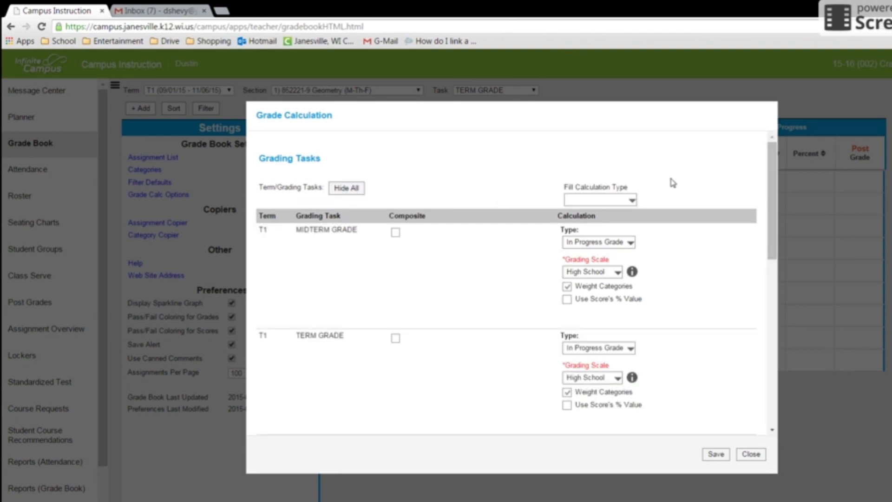
pyautogui.scroll(-1, 767, 210)
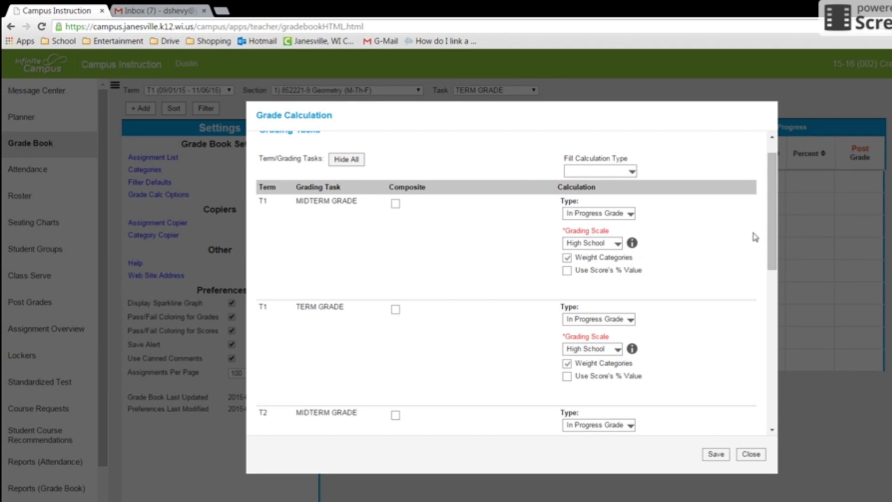
pyautogui.moveTo(772, 212)
pyautogui.mouseDown()
pyautogui.moveTo(772, 227)
pyautogui.moveTo(772, 213)
pyautogui.mouseUp()
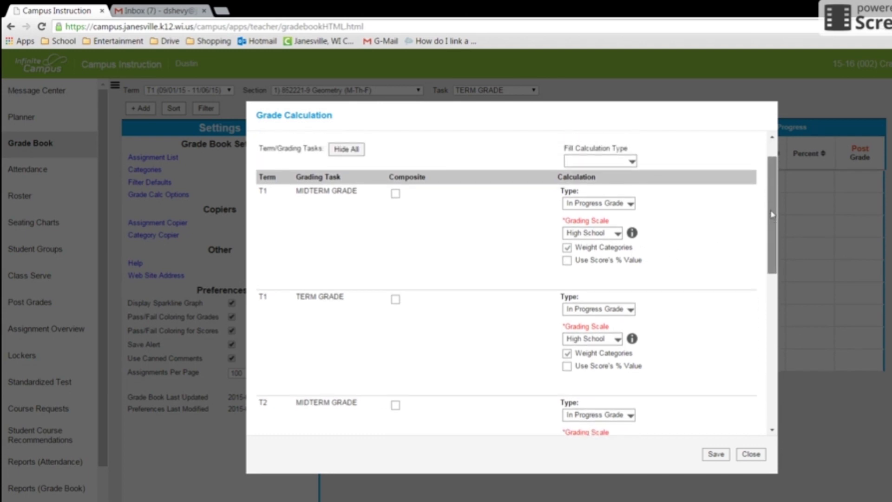
# Toggle Weight Categories off and on for T1/T2 Midterm and Term Grades; turn off for Semester Exam.
pyautogui.click(567, 250)
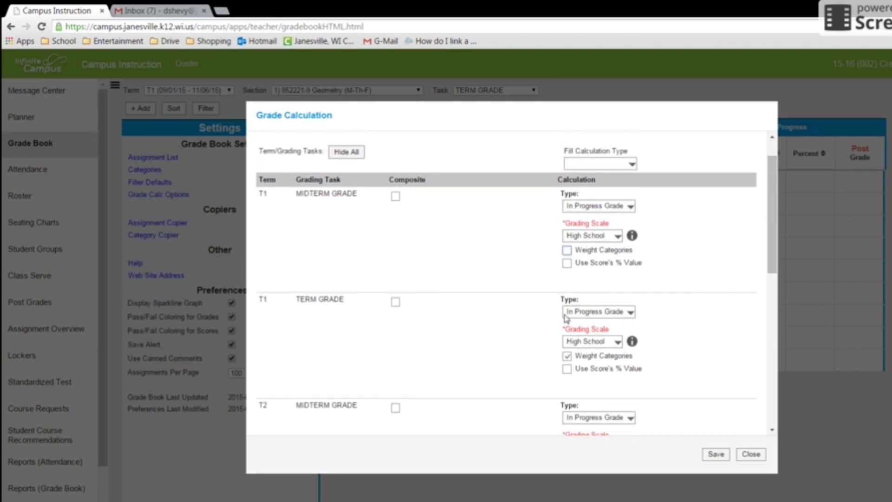
pyautogui.click(567, 356)
pyautogui.moveTo(773, 200); pyautogui.dragTo(773, 281)
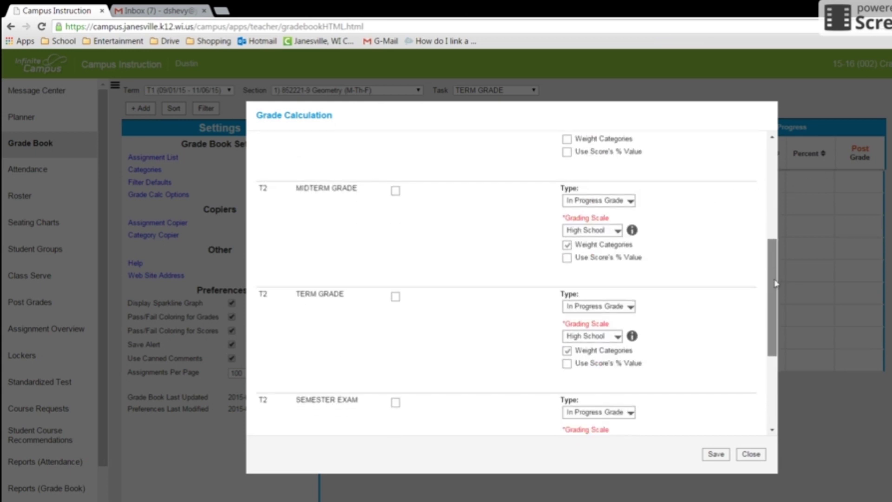
pyautogui.click(567, 243)
pyautogui.click(568, 350)
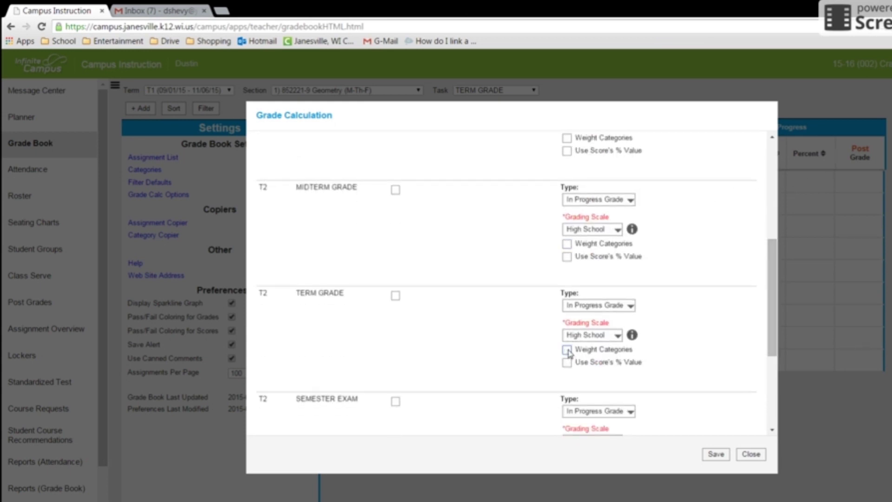
pyautogui.click(567, 243)
pyautogui.click(568, 142)
pyautogui.moveTo(775, 295); pyautogui.dragTo(746, 191)
pyautogui.click(568, 286)
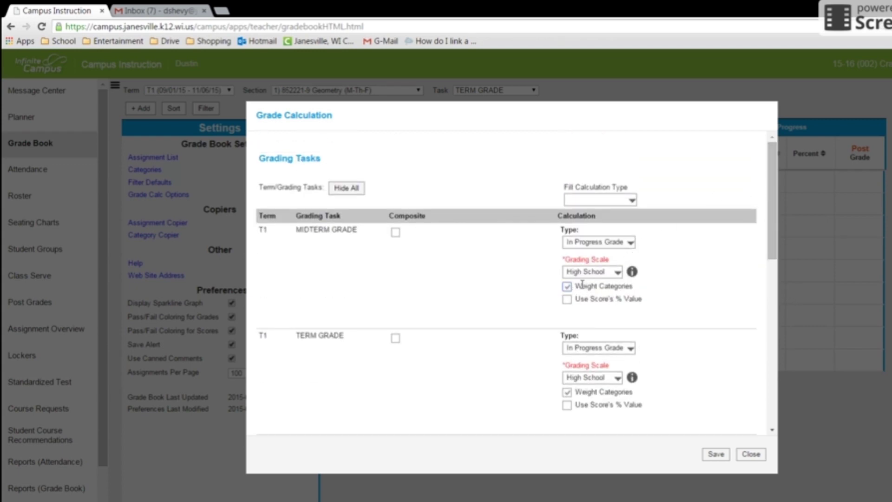
pyautogui.moveTo(766, 209); pyautogui.dragTo(780, 363)
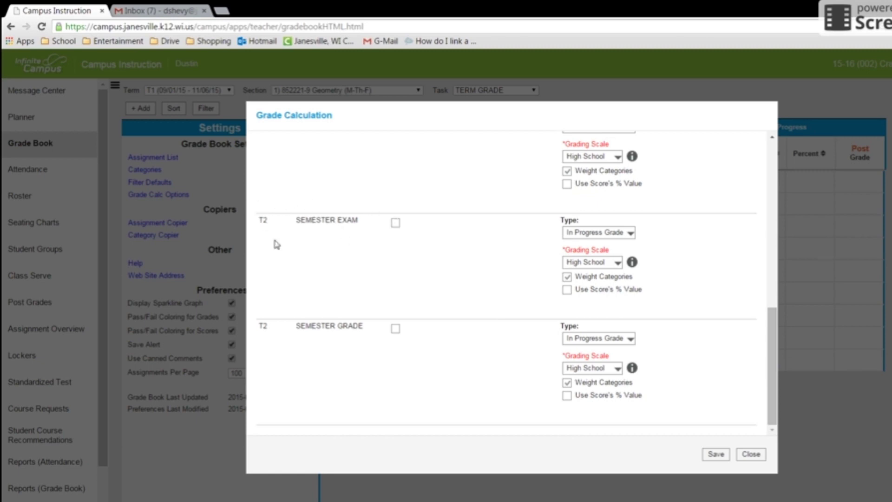
pyautogui.click(567, 277)
# Make Semester Grade a composite with three empty child task rows.
pyautogui.click(395, 329)
pyautogui.scroll(-1, 603, 320)
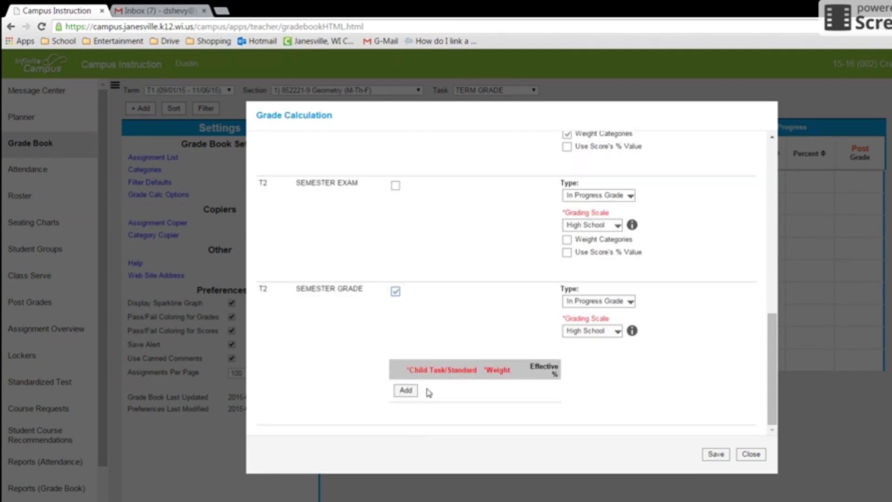
pyautogui.click(405, 392)
pyautogui.click(405, 414)
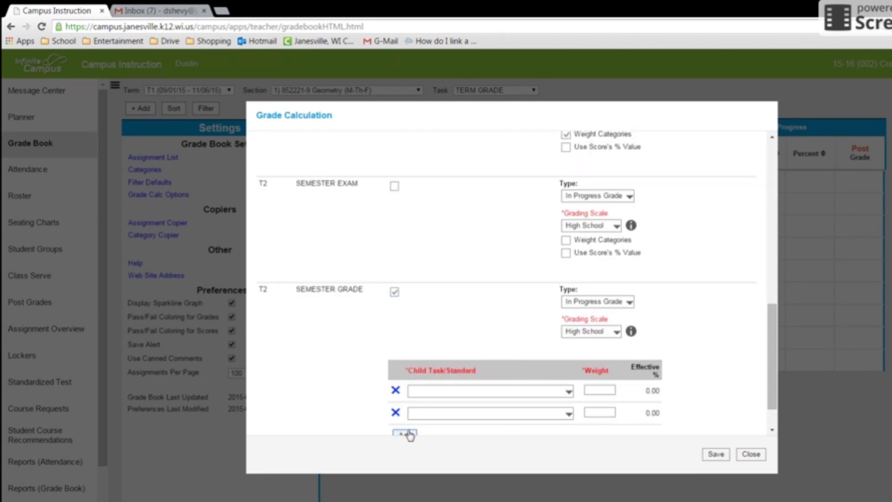
pyautogui.click(408, 432)
pyautogui.scroll(-2, 327, 360)
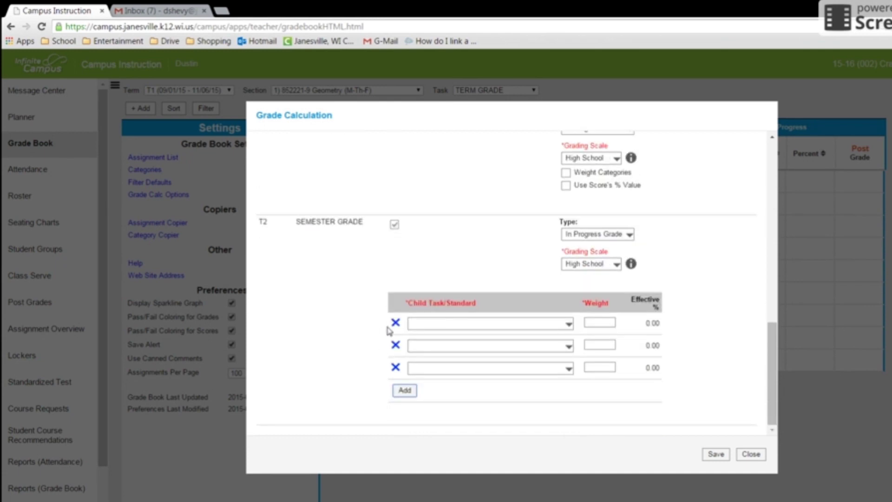
# Cancel removing Semester Grade's composite setting so it stays a composite.
pyautogui.click(394, 225)
pyautogui.click(676, 318)
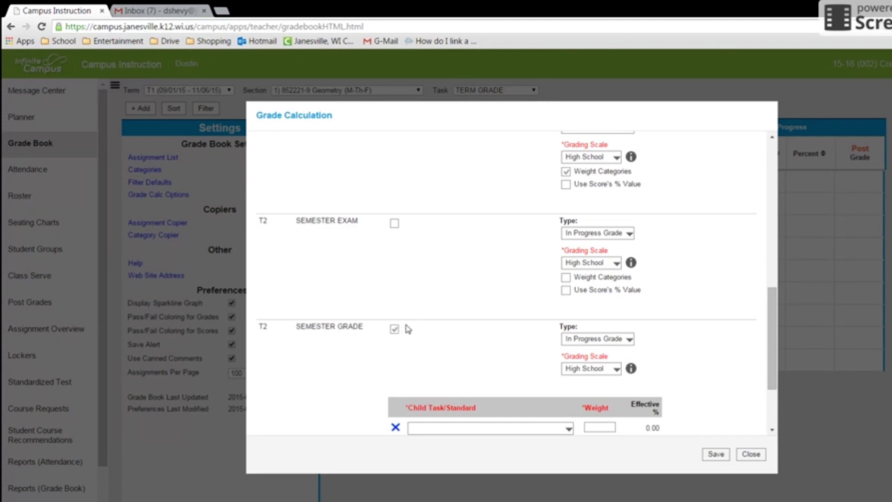
pyautogui.scroll(-3, 538, 349)
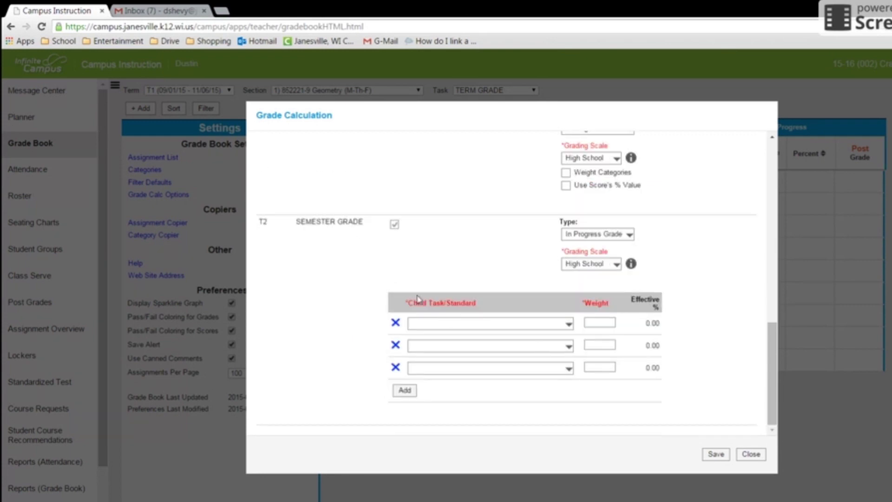
pyautogui.click(568, 327)
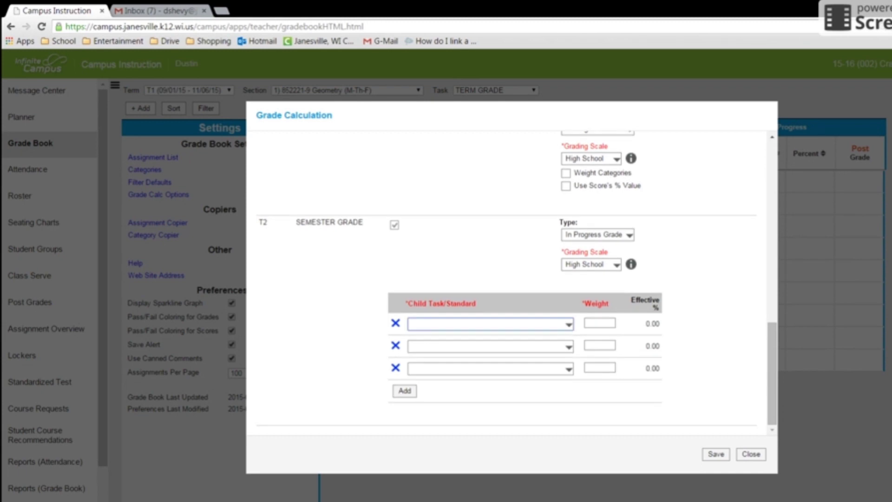
# Set the child tasks to T1 Term Grade, T2 Term Grade and T2 Semester Exam.
pyautogui.click(459, 340)
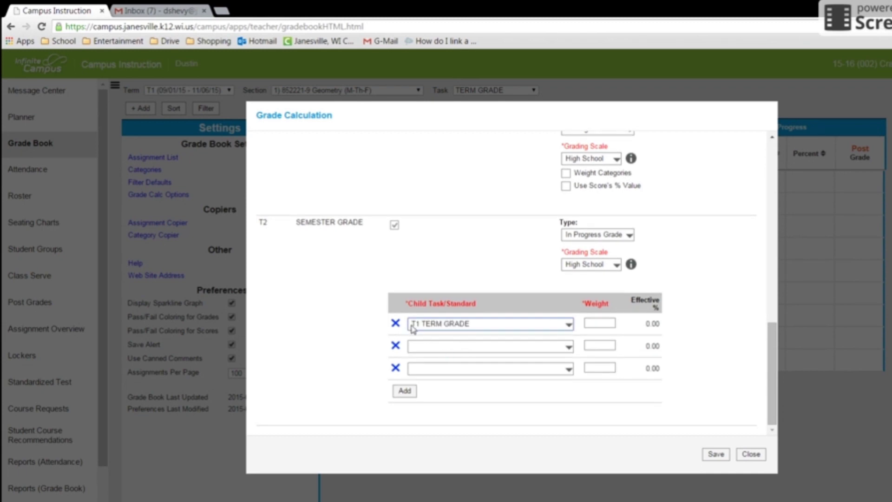
pyautogui.click(567, 349)
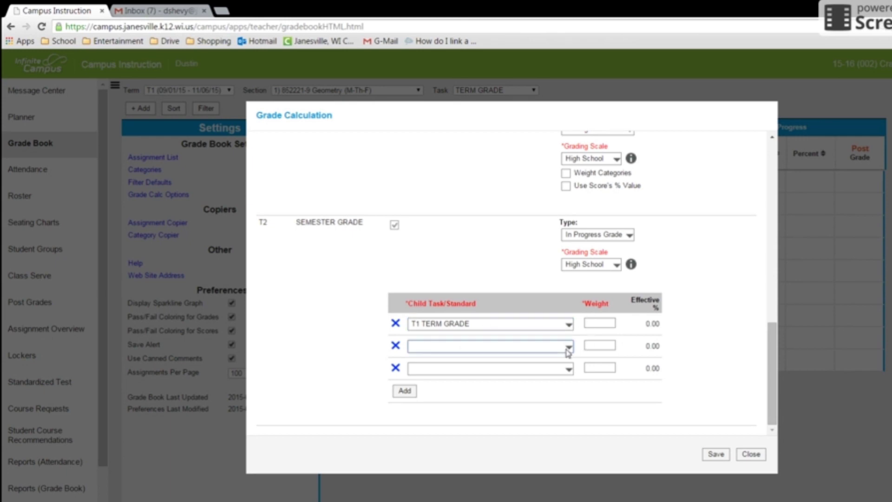
pyautogui.click(460, 388)
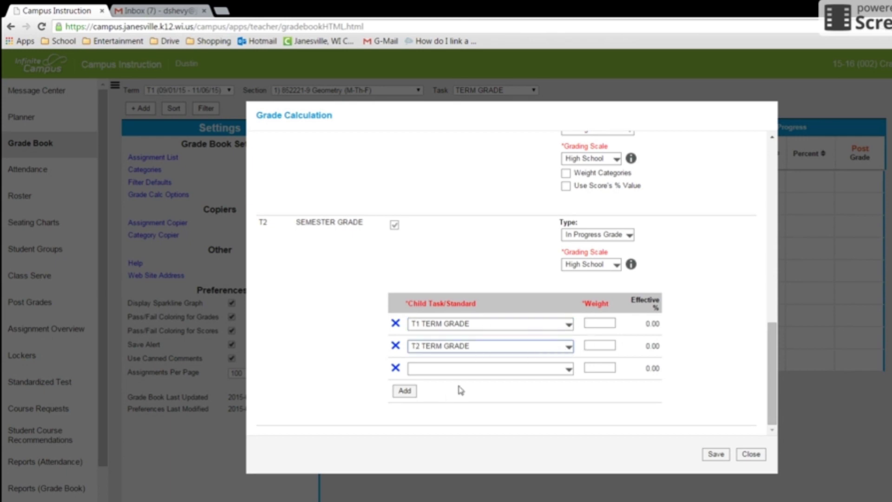
pyautogui.click(569, 371)
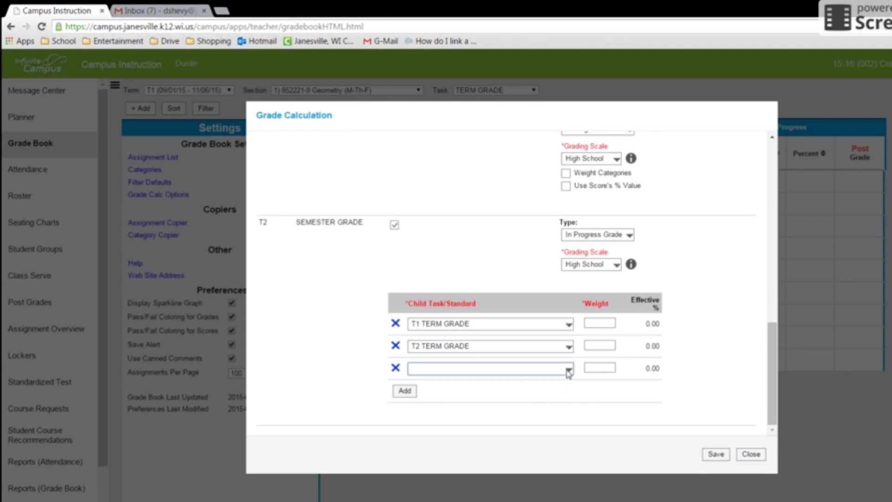
pyautogui.click(473, 429)
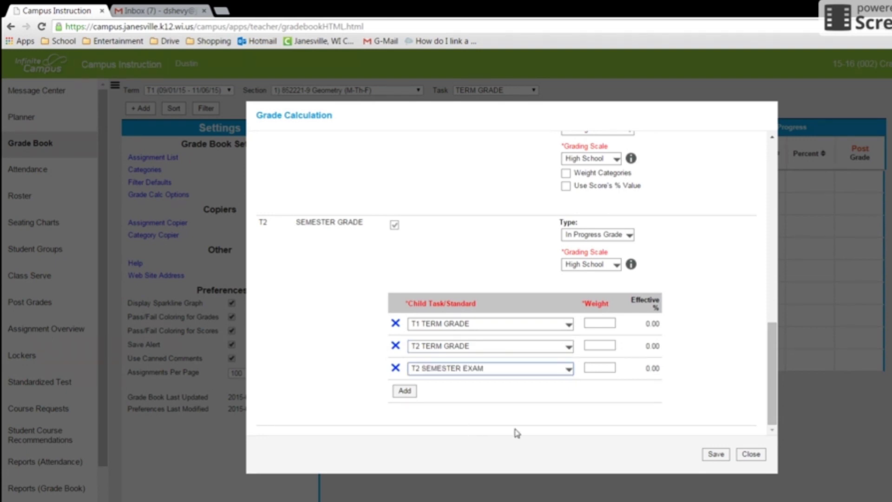
# Weight the child tasks 40, 40 and 20 and save the Semester Grade composite.
pyautogui.click(599, 325)
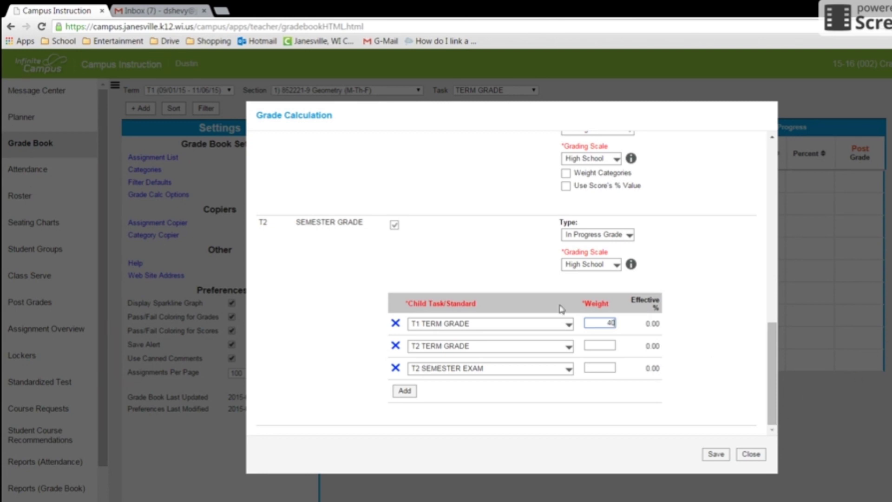
pyautogui.click(609, 345)
pyautogui.click(609, 368)
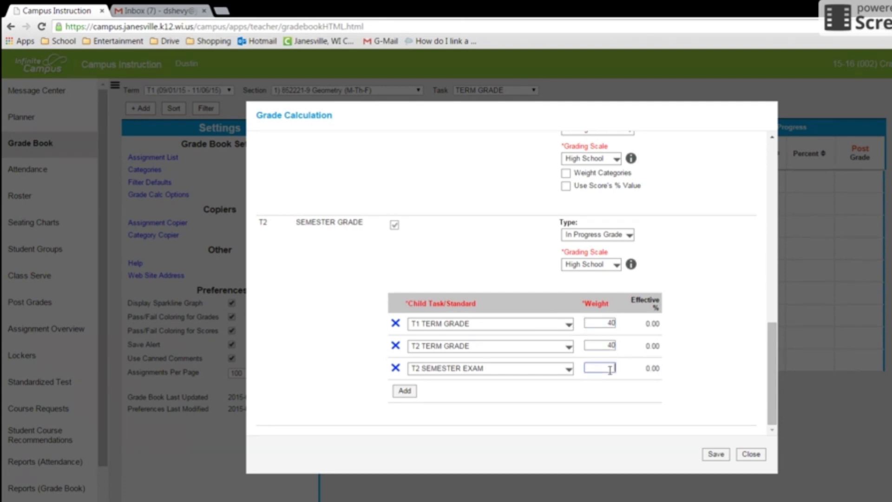
pyautogui.write('20')
pyautogui.scroll(1, 571, 376)
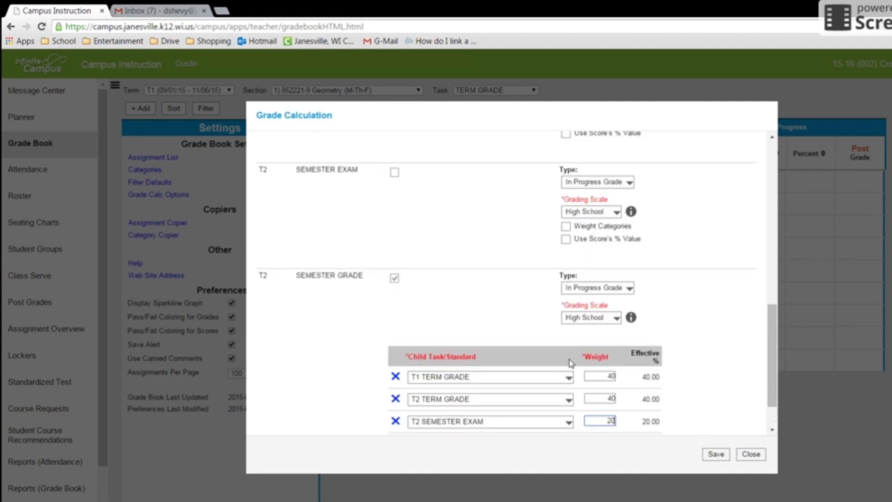
pyautogui.scroll(-1, 474, 344)
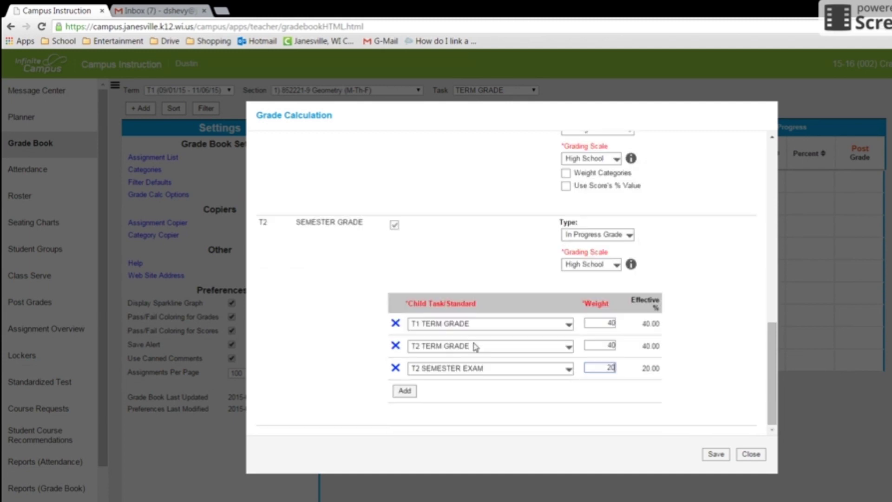
pyautogui.click(716, 454)
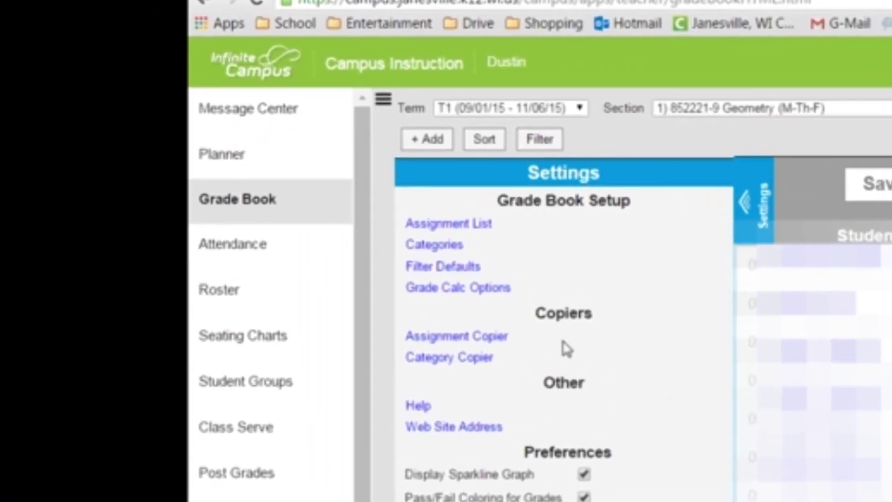
# Create a Formative category on Term Grade for both Geometry sections.
pyautogui.click(442, 251)
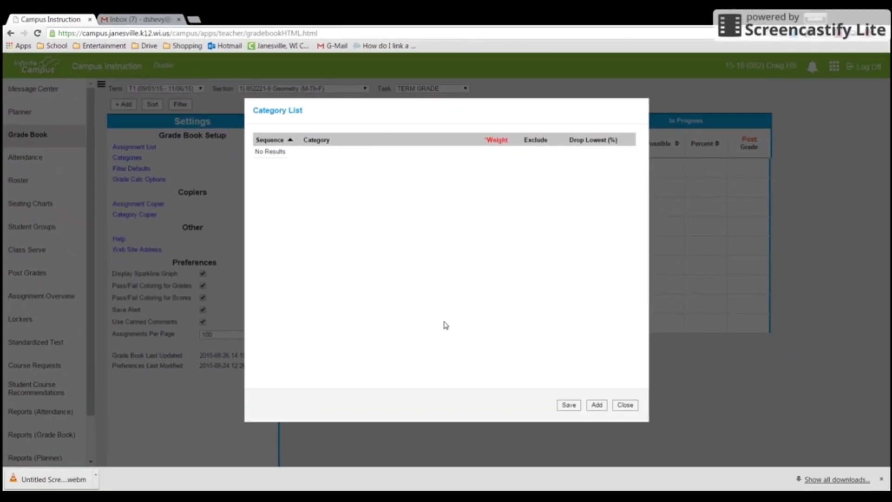
pyautogui.click(598, 406)
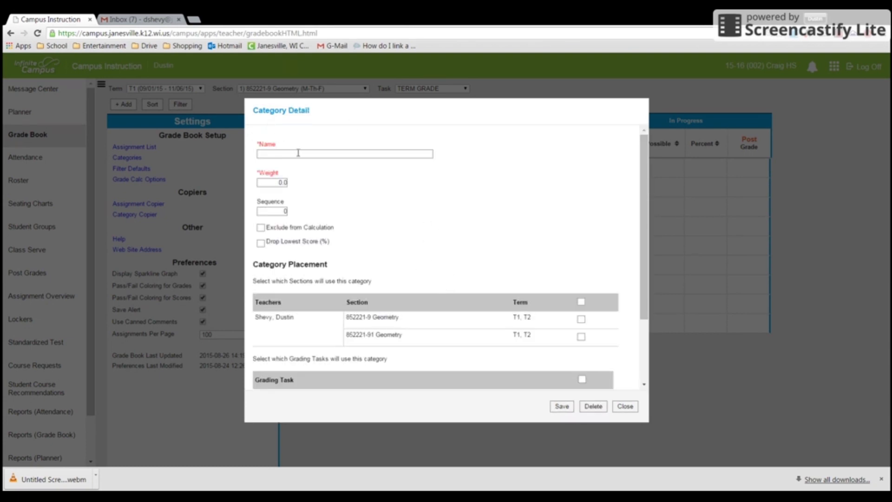
pyautogui.click(314, 153)
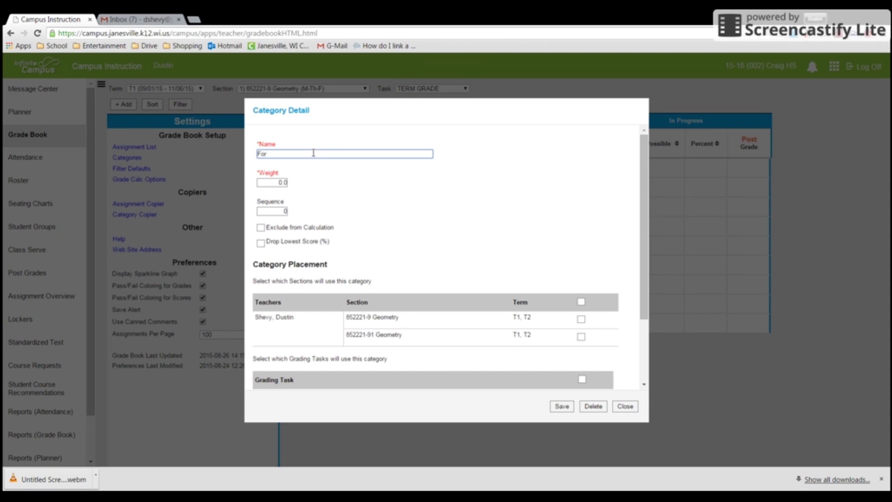
pyautogui.write('mative')
pyautogui.click(582, 303)
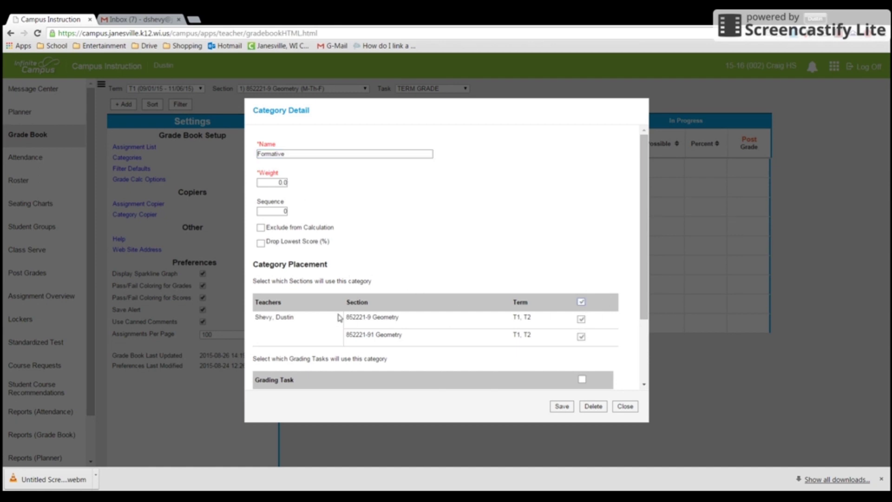
pyautogui.scroll(-2, 504, 316)
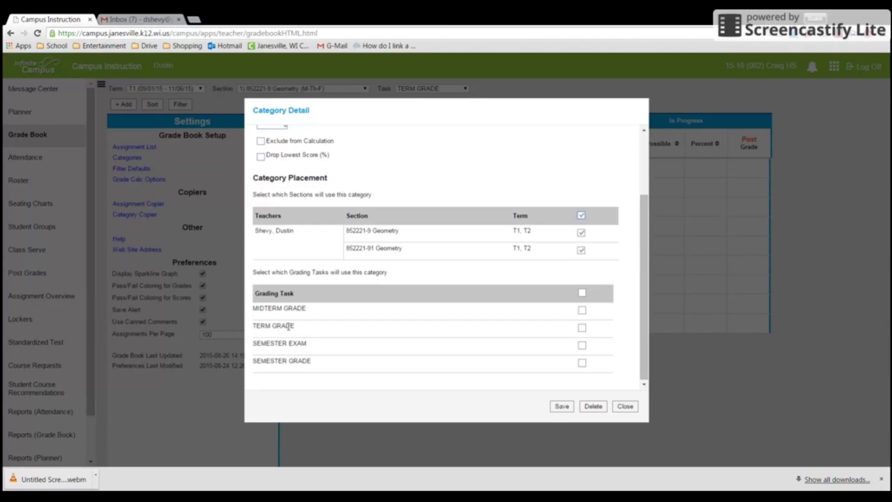
pyautogui.click(582, 328)
pyautogui.click(565, 407)
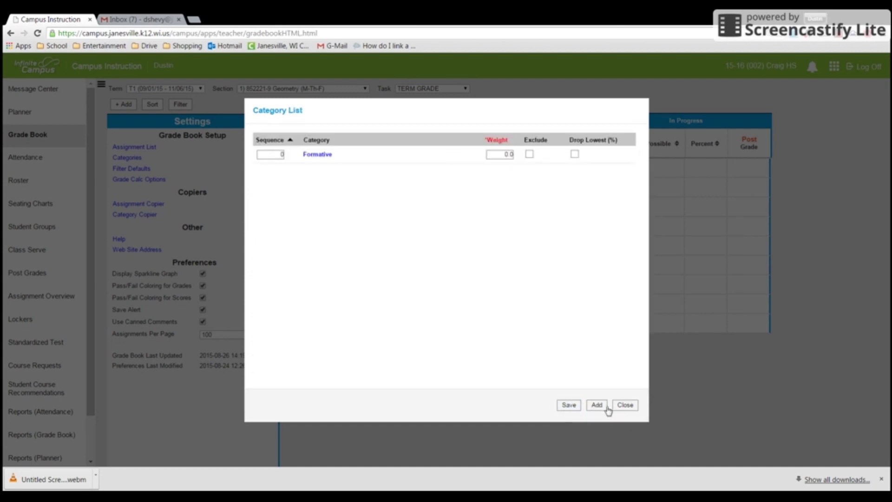
# Create a Summative category on Term Grade for both Geometry sections.
pyautogui.click(602, 408)
pyautogui.click(320, 154)
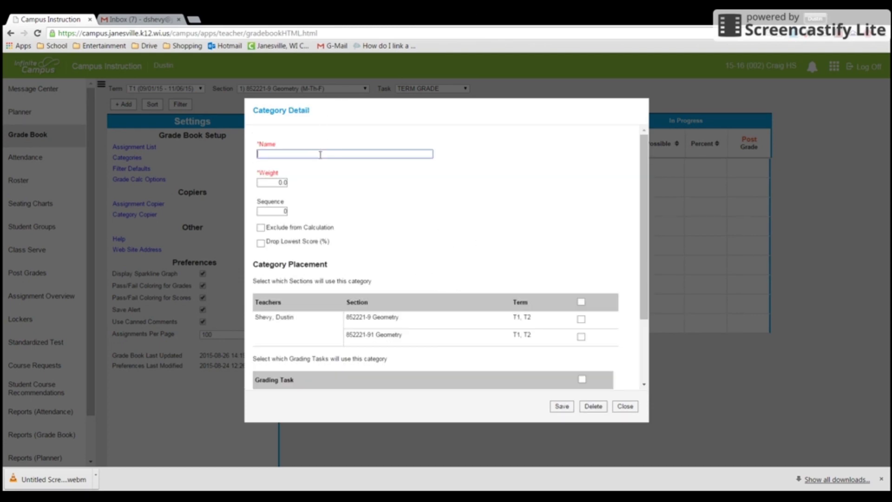
pyautogui.write('Summative')
pyautogui.click(582, 301)
pyautogui.scroll(-2, 598, 245)
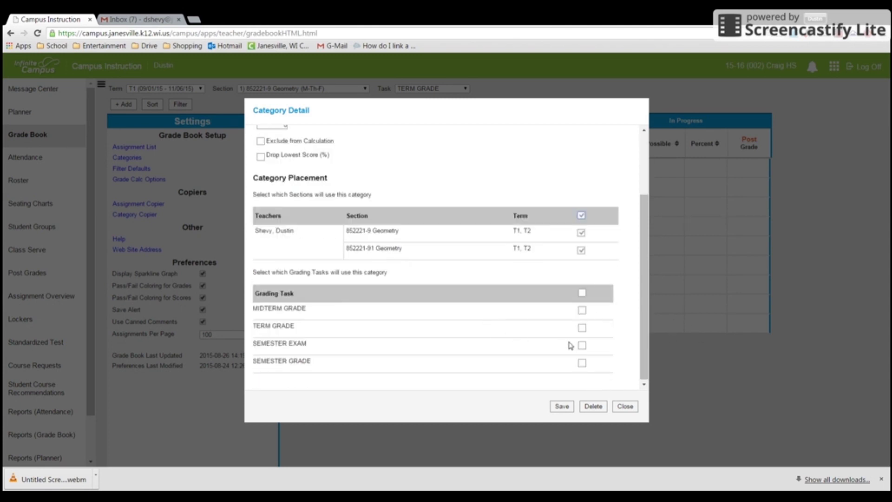
pyautogui.click(582, 328)
pyautogui.click(566, 409)
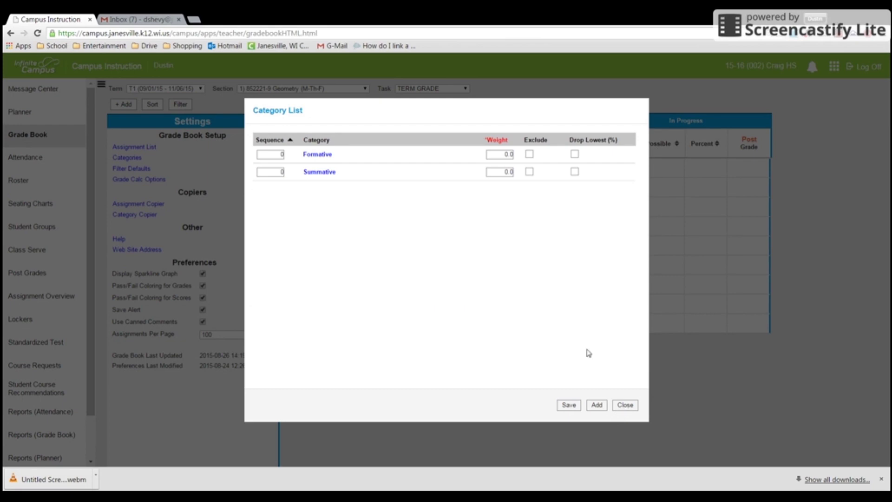
# Create an Exam category on the Semester Exam task for both Geometry sections.
pyautogui.click(599, 405)
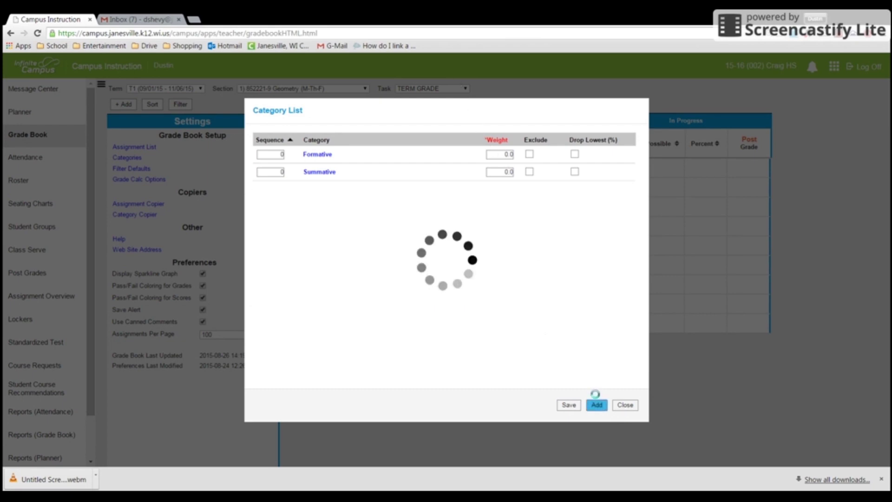
pyautogui.click(293, 154)
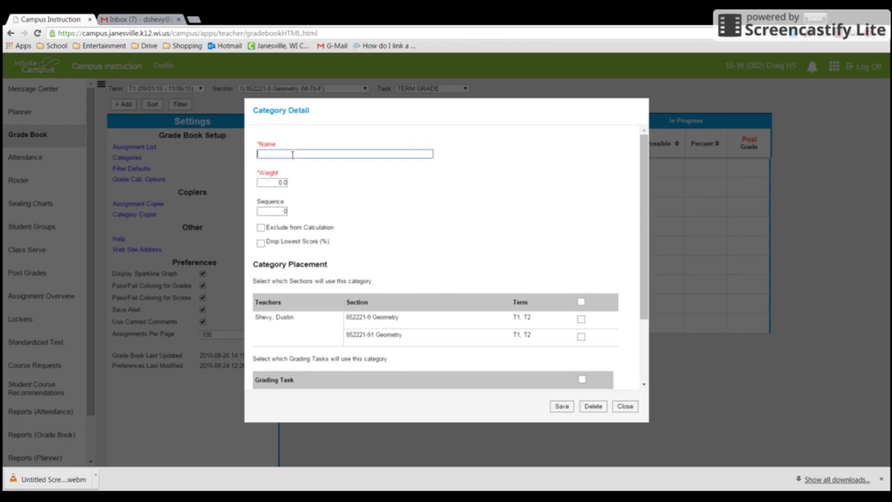
pyautogui.write('Exam')
pyautogui.click(581, 302)
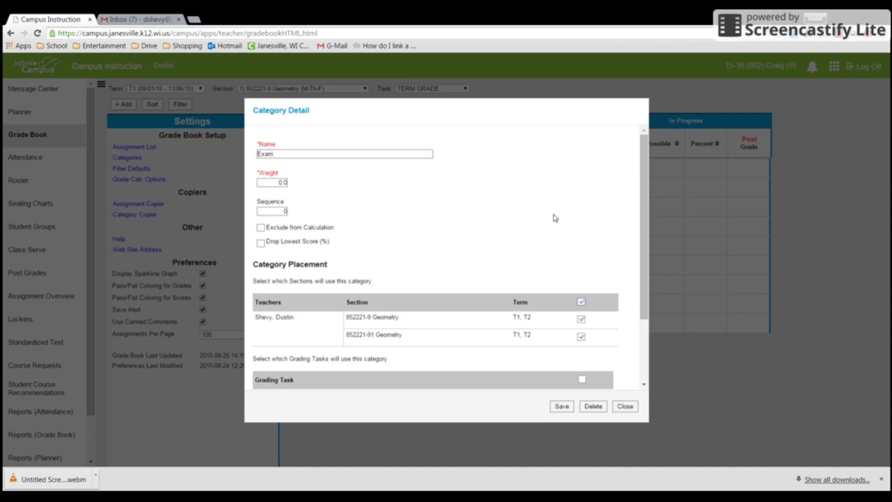
pyautogui.scroll(-2, 555, 221)
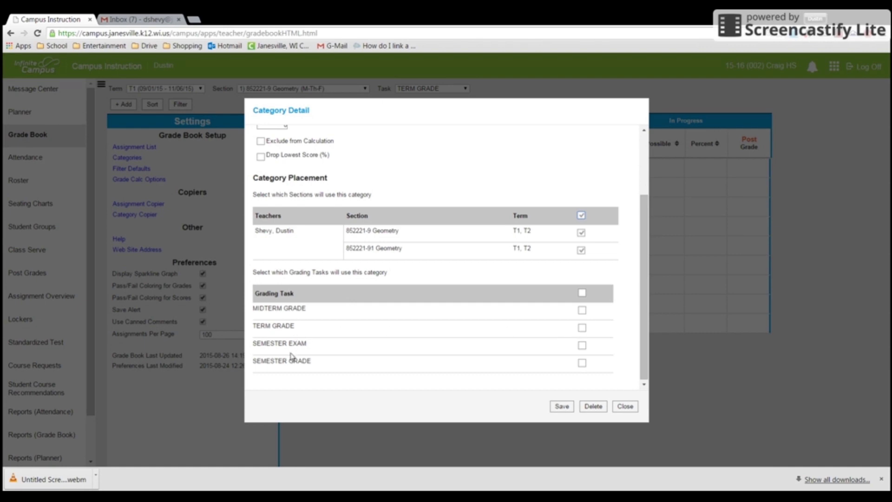
pyautogui.click(582, 346)
pyautogui.click(557, 407)
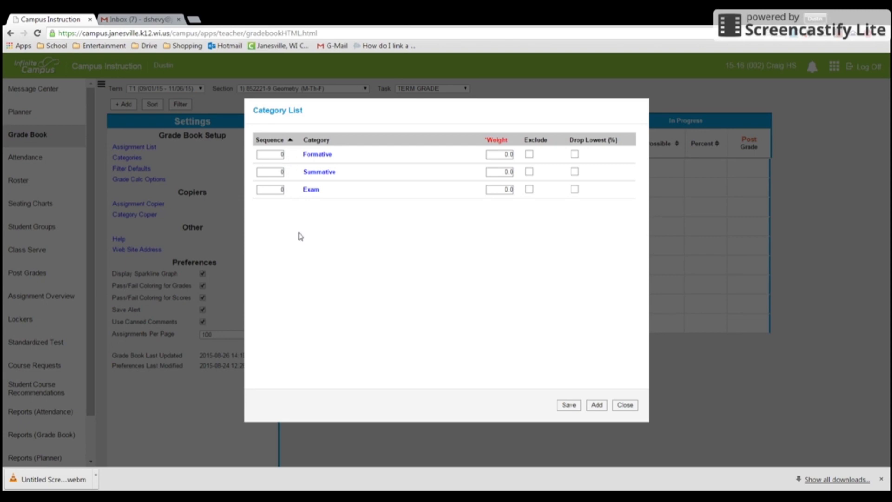
# Set the Formative weight to 20 and the Summative weight to 80, and save.
pyautogui.click(502, 155)
pyautogui.doubleClick(503, 155)
pyautogui.write('20')
pyautogui.doubleClick(505, 172)
pyautogui.write('80')
pyautogui.click(536, 257)
pyautogui.click(571, 406)
# Close the Category List to return to the Geometry grade book.
pyautogui.click(623, 406)
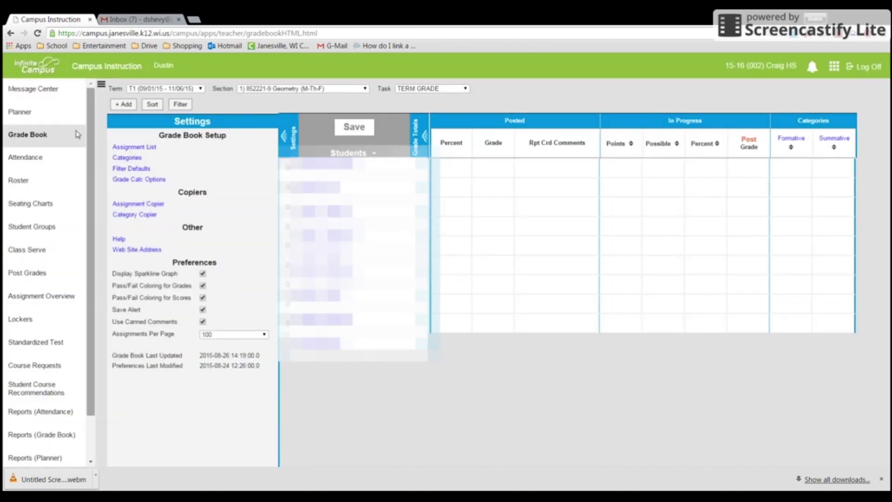